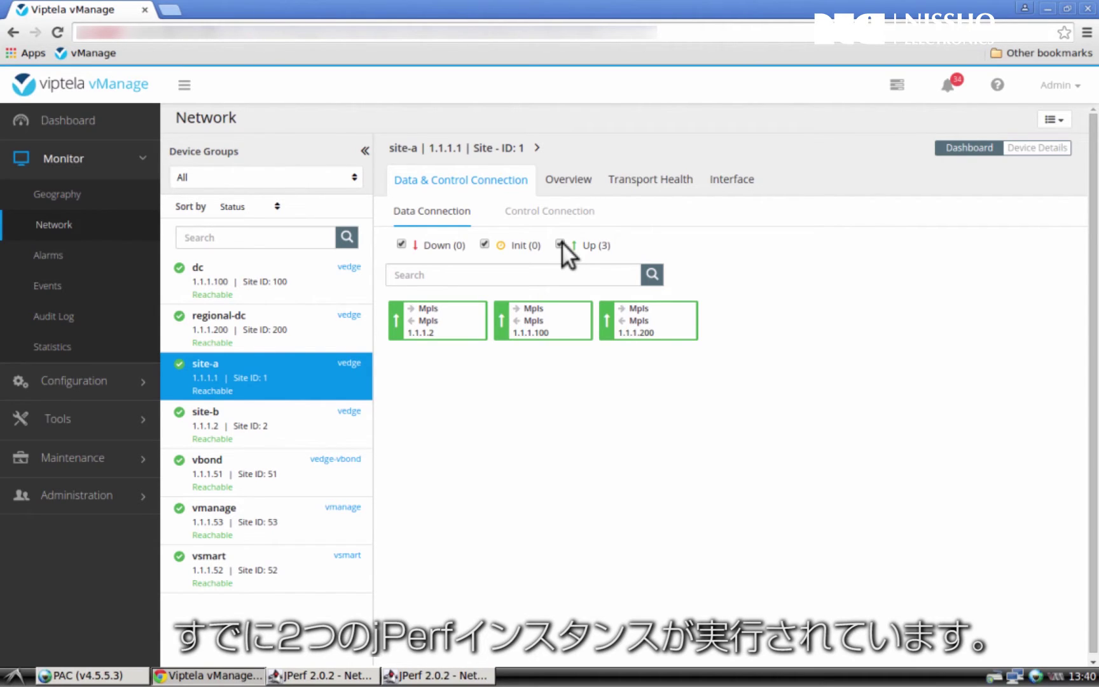
Step: Bring up the JPerf server windows, switch to PAC and run ./demo.sh iperf-hi on the Site-A client to start the high-priority flow
click(325, 676)
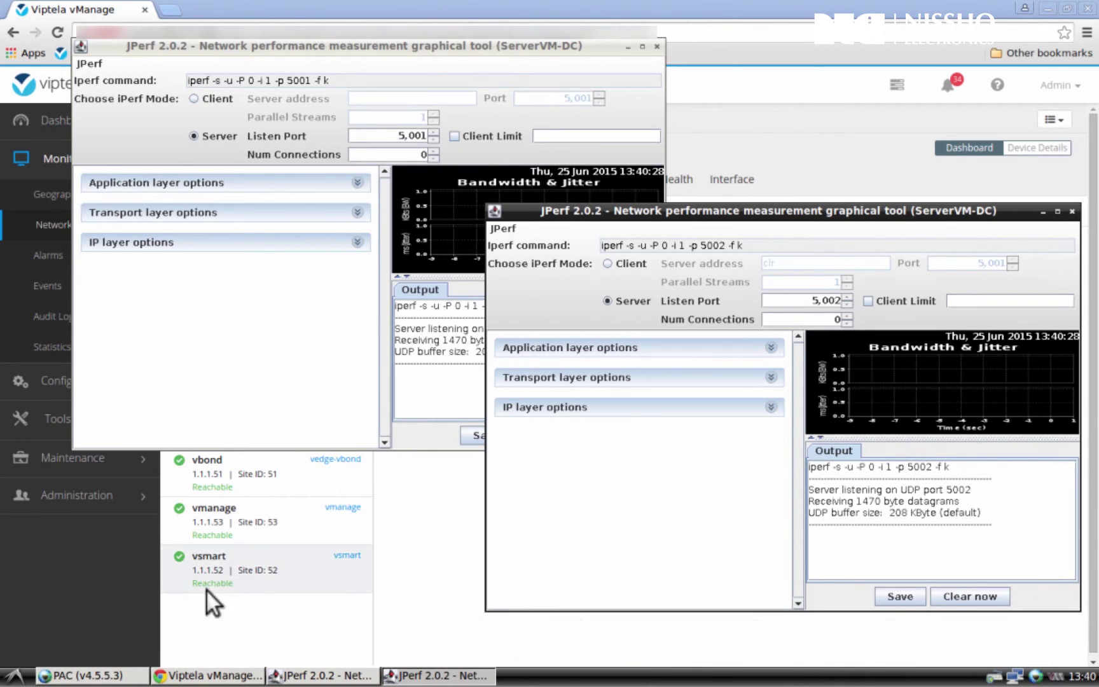
click(105, 676)
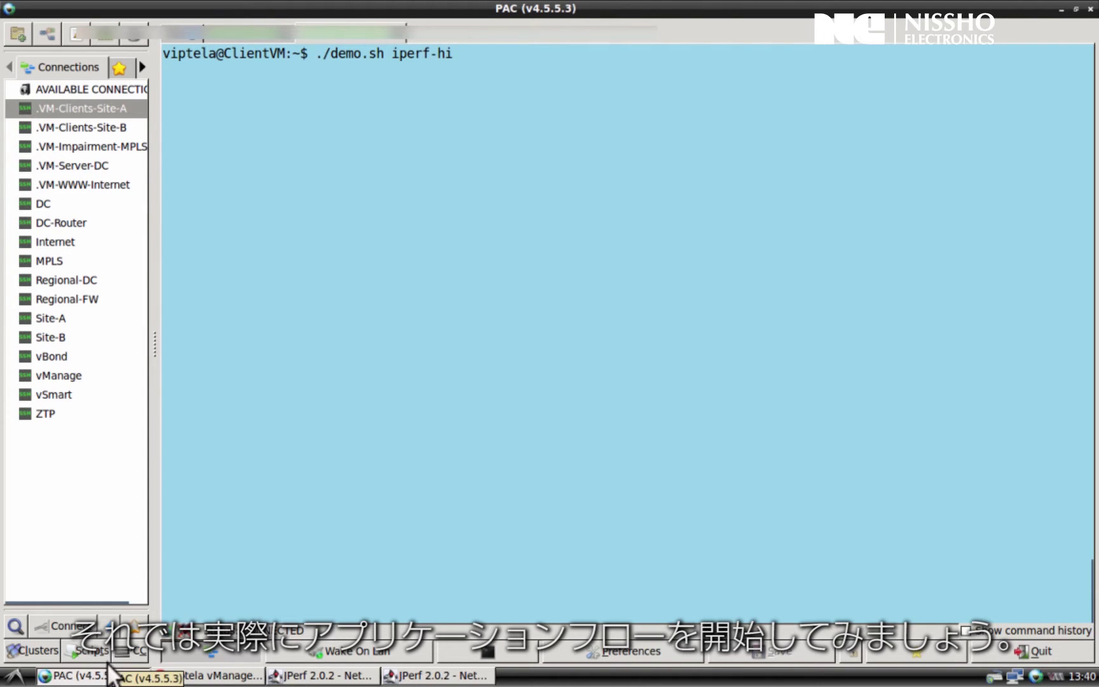
key(Return)
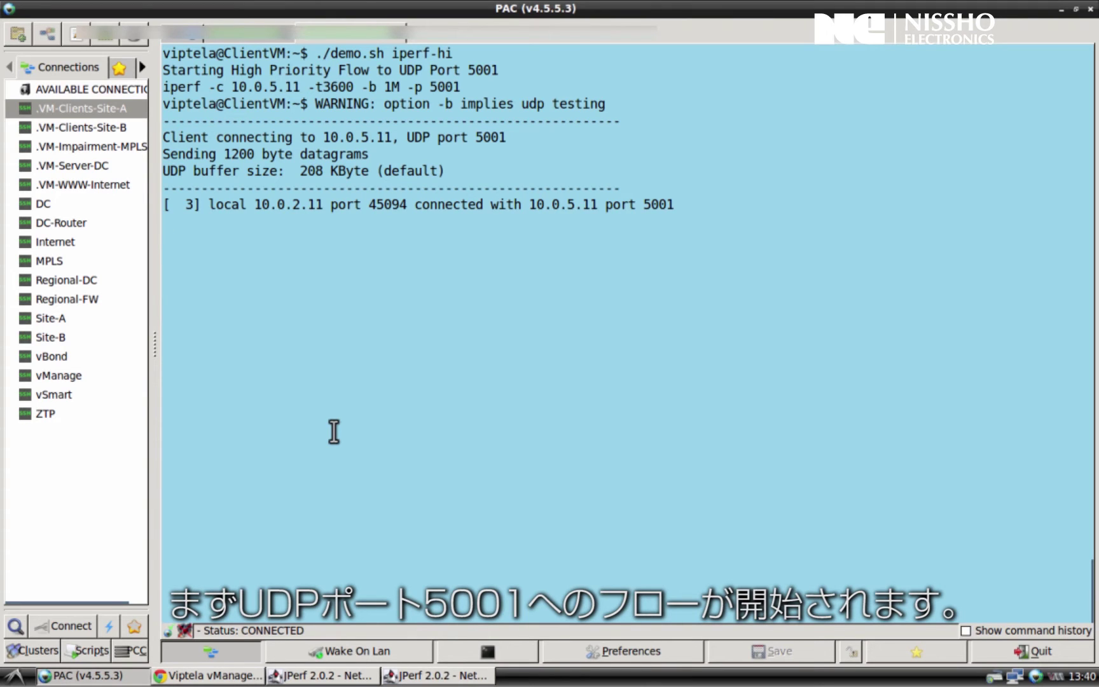
key(Return)
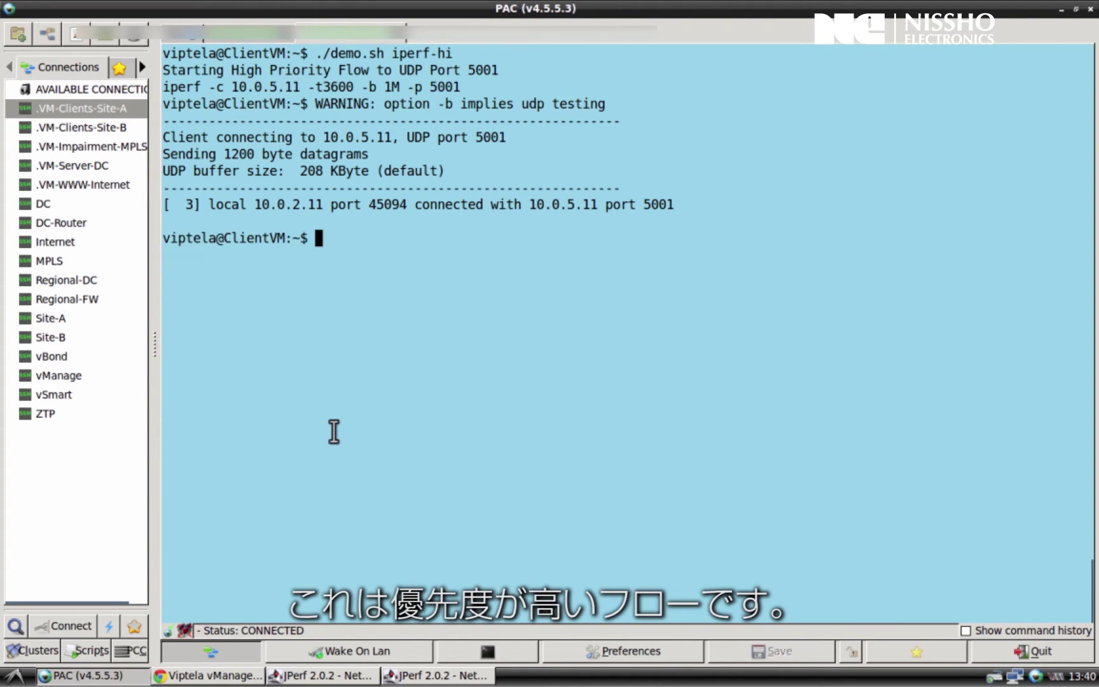
Step: Run ./demo.sh iperf-lo to start the low-priority flow, and bring up the two JPerf windows to check both flows' bandwidth
key(Up)
key(BackSpace)
key(BackSpace)
text(lo)
key(Return)
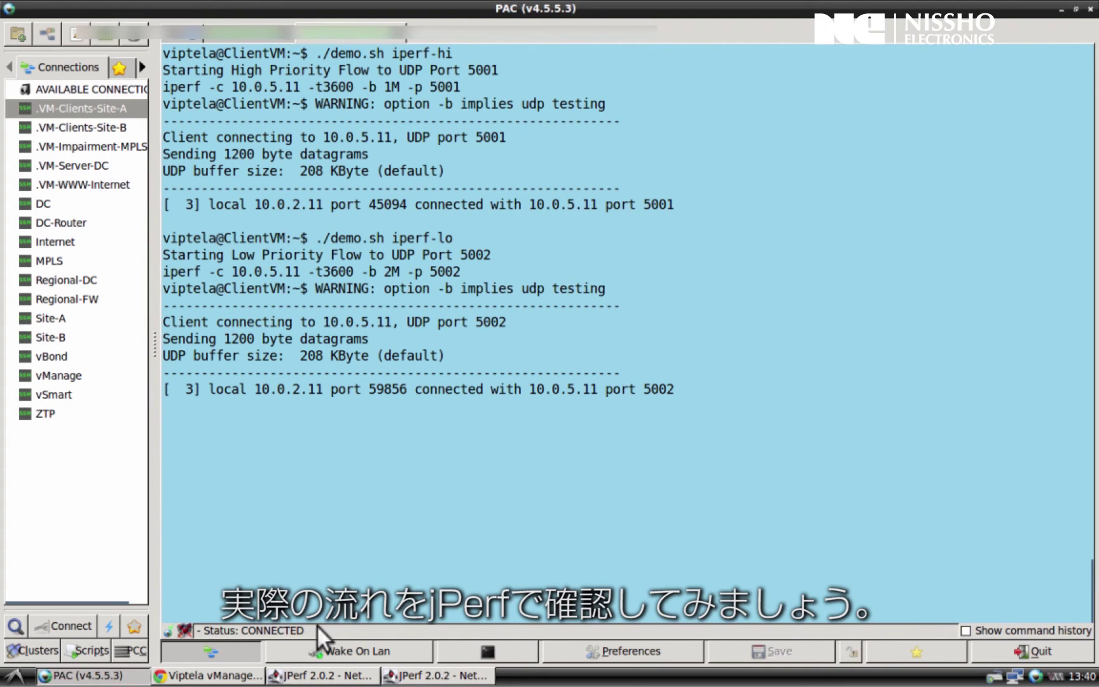
click(316, 674)
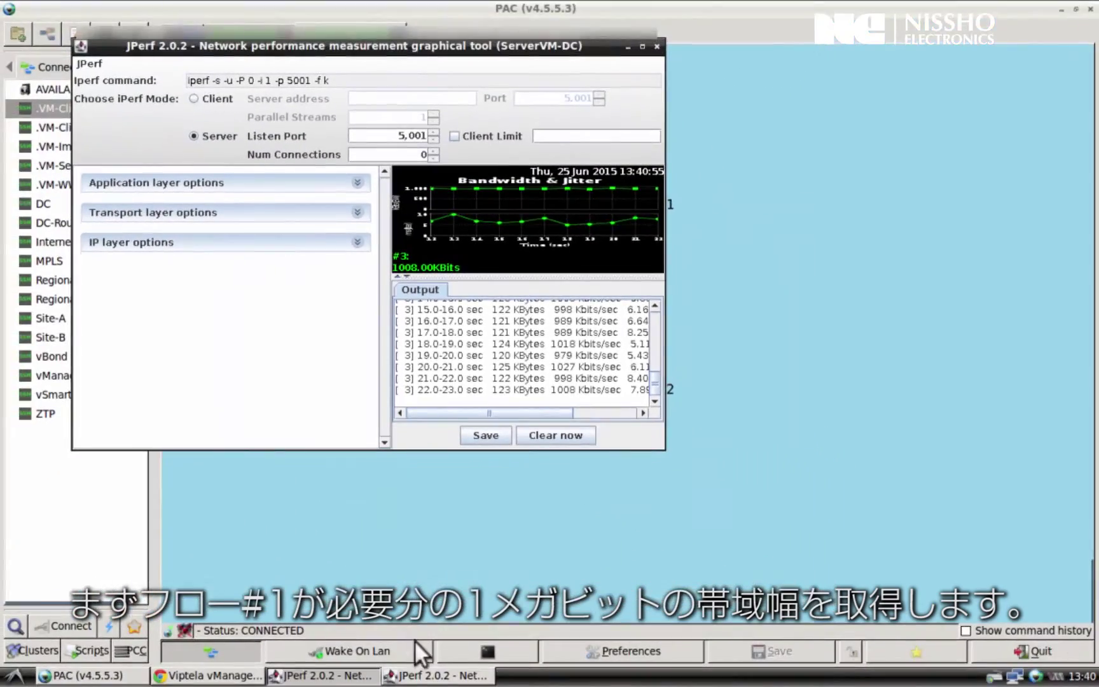
click(423, 676)
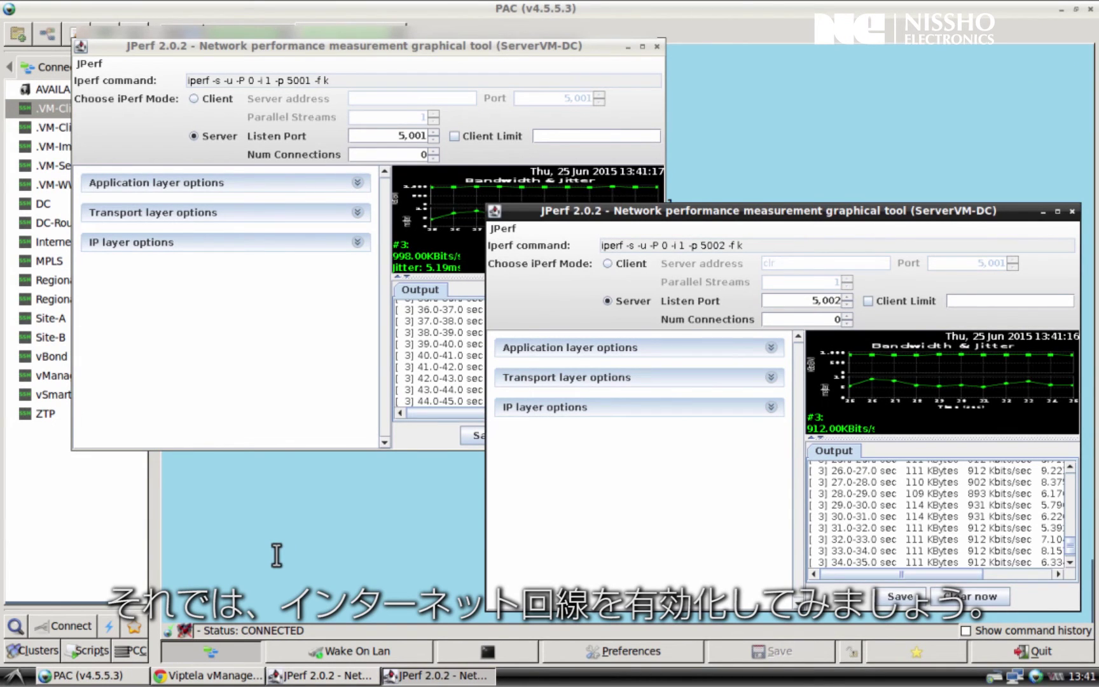
Step: Switch to vManage and view the CLI configuration of the device template "1. Bandwidth Augmentation - Add Internet (SiteA)"
click(212, 677)
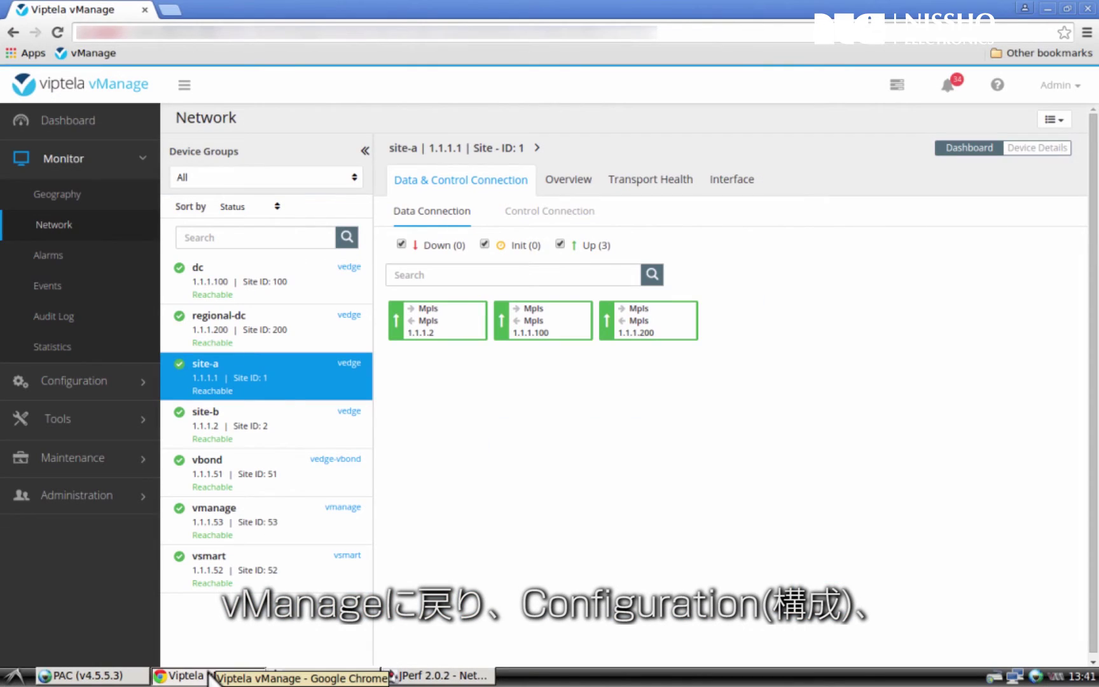
click(89, 385)
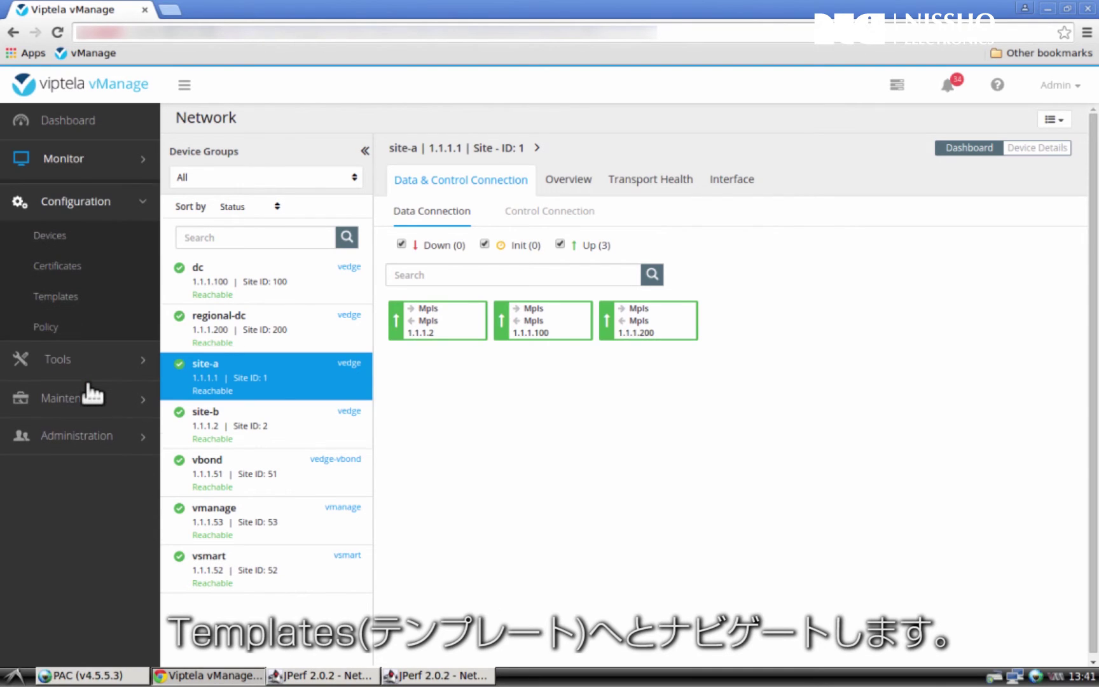
click(73, 294)
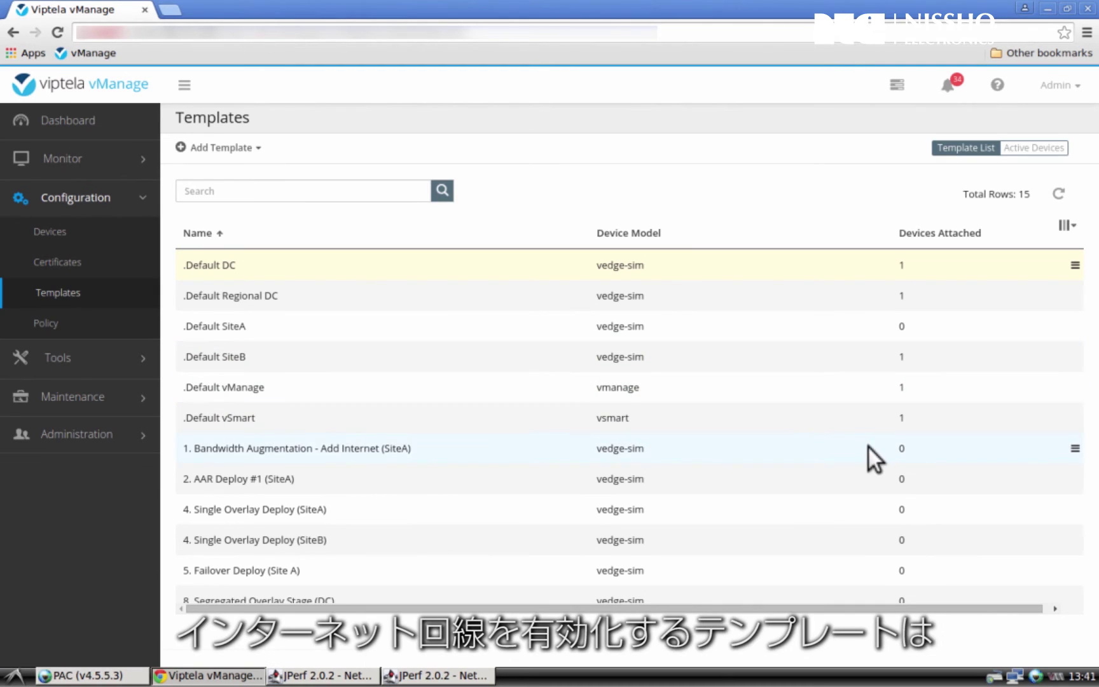
click(1075, 449)
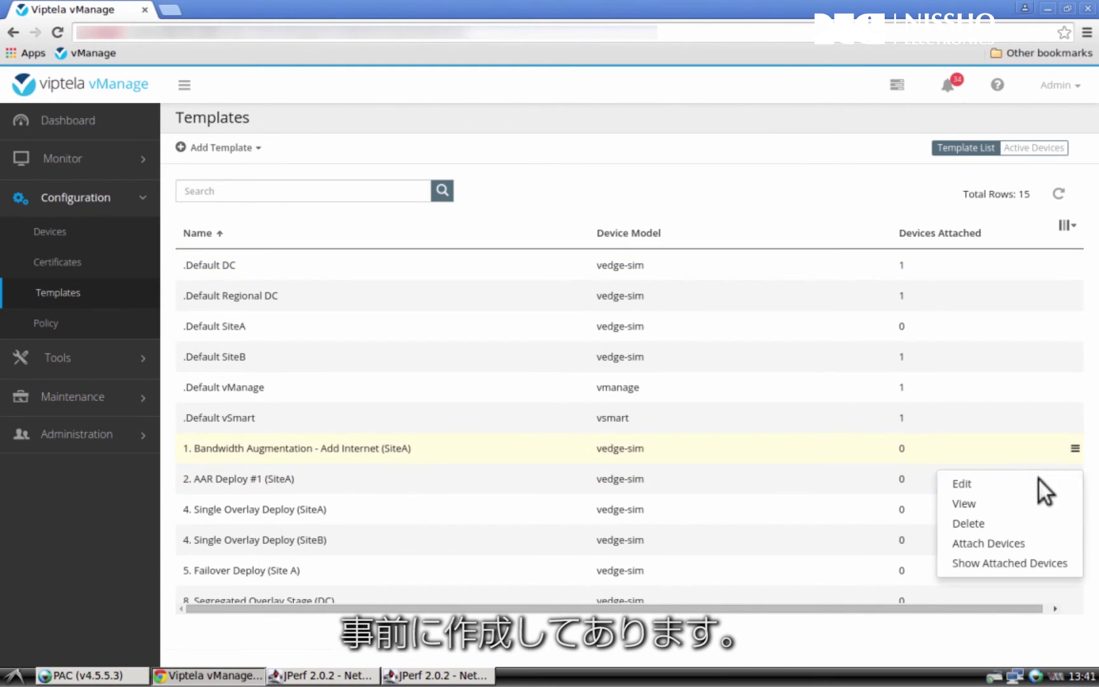
click(1000, 504)
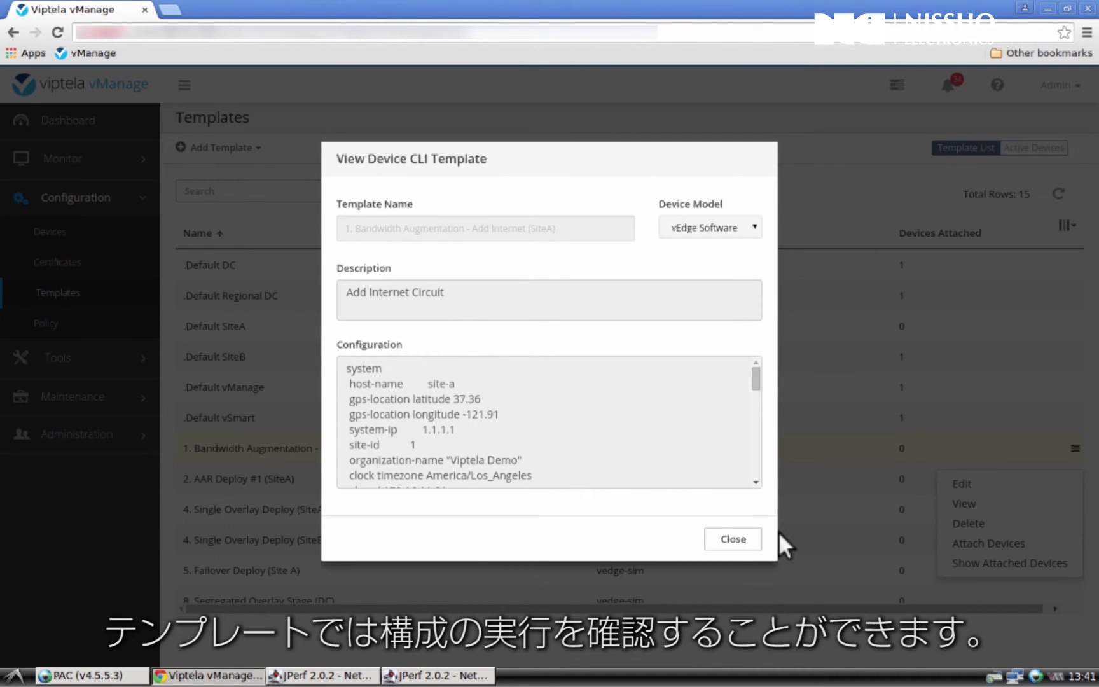
click(751, 538)
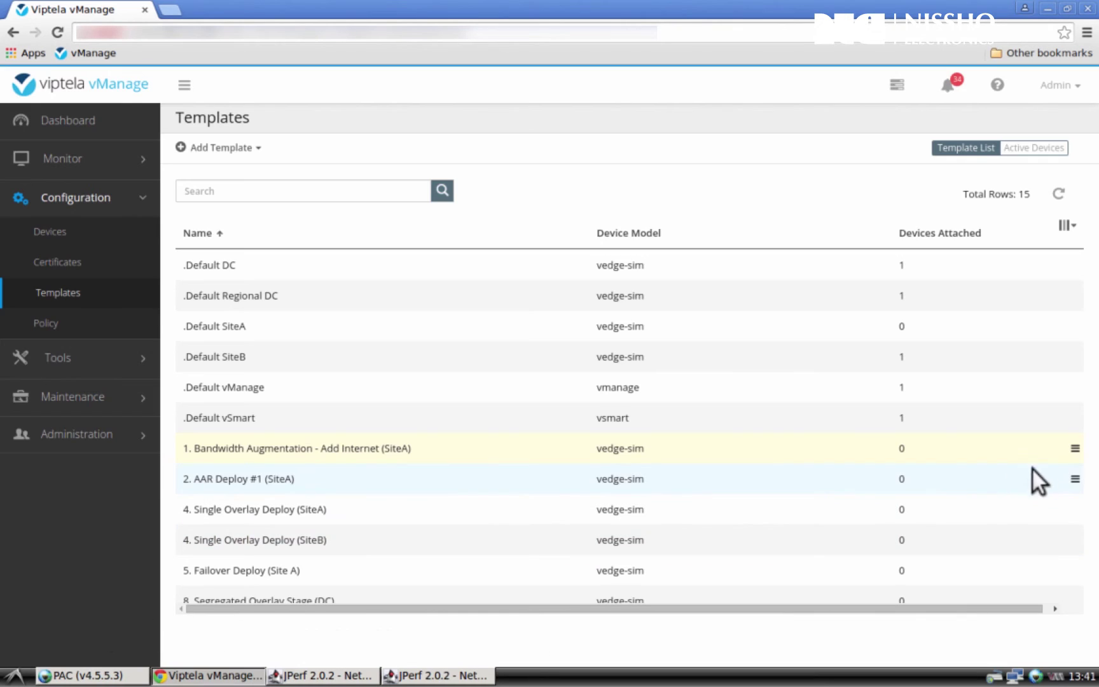
Step: Attach device site-a to the "1. Bandwidth Augmentation - Add Internet (SiteA)" template and push the configuration to it
click(1076, 449)
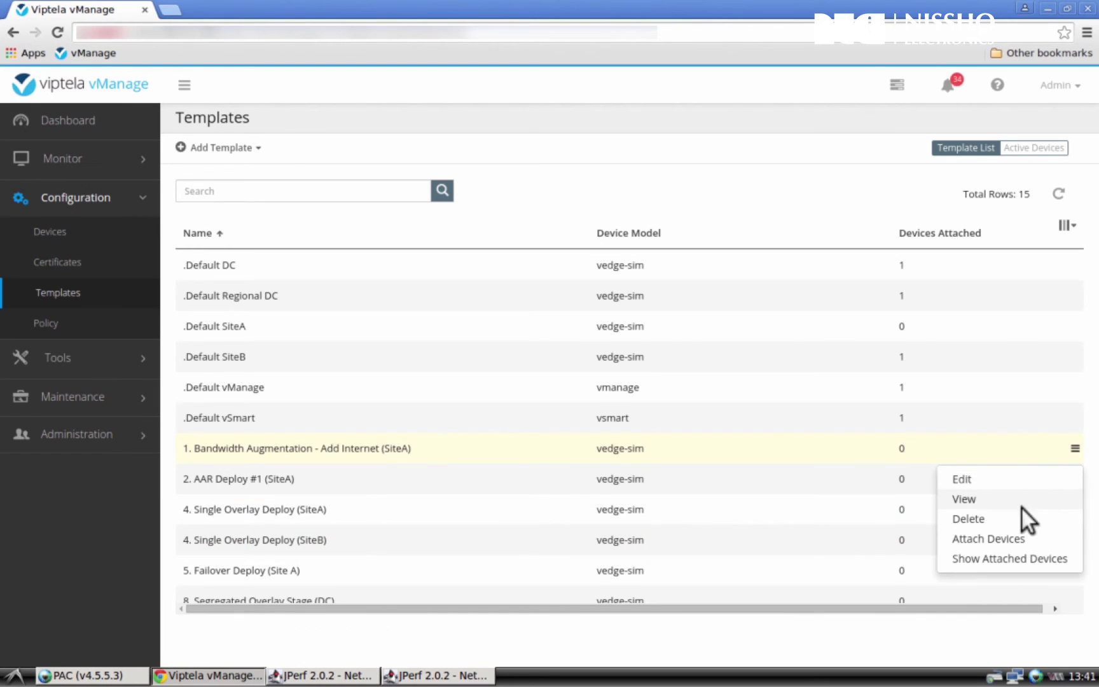
click(988, 538)
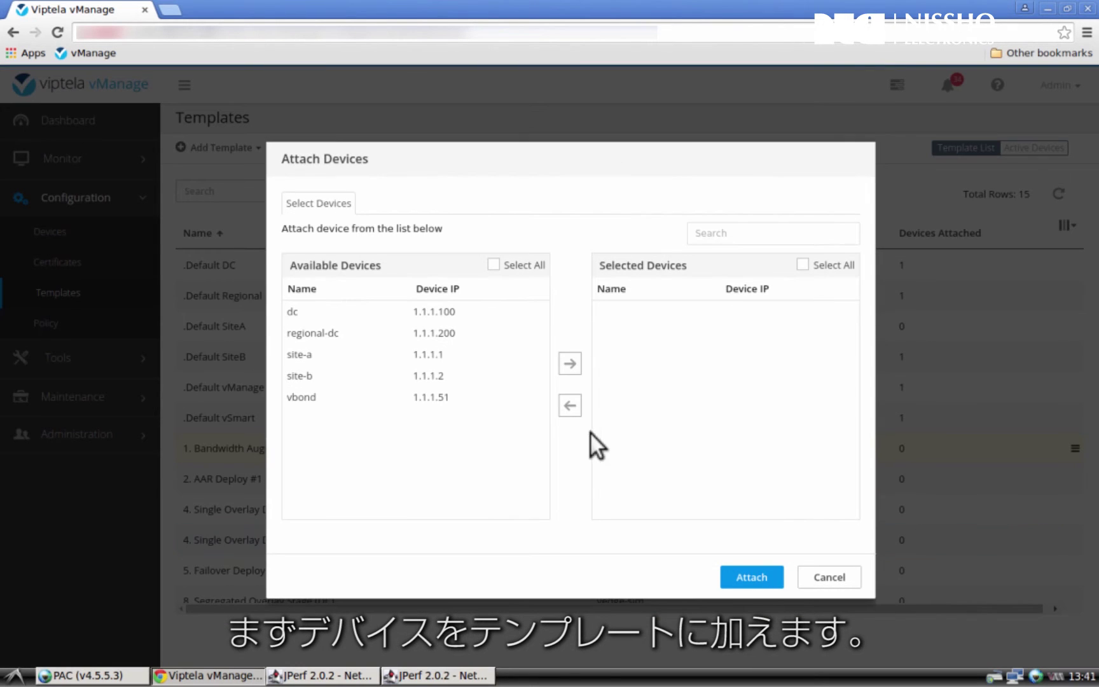
click(444, 353)
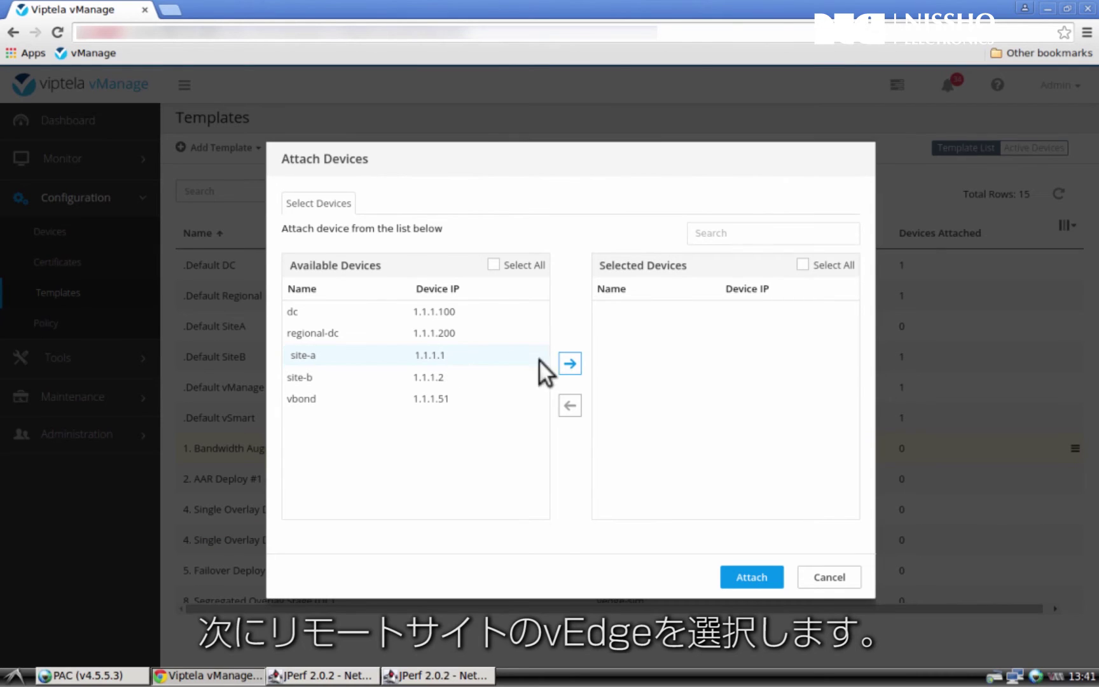
click(568, 365)
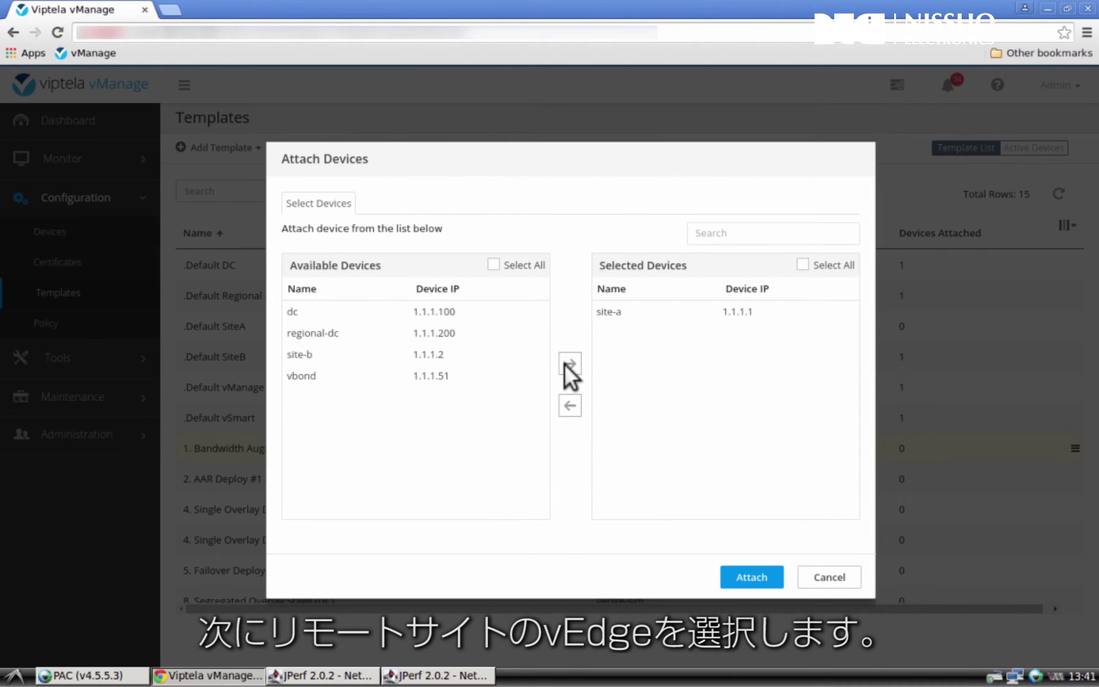
click(738, 579)
click(719, 649)
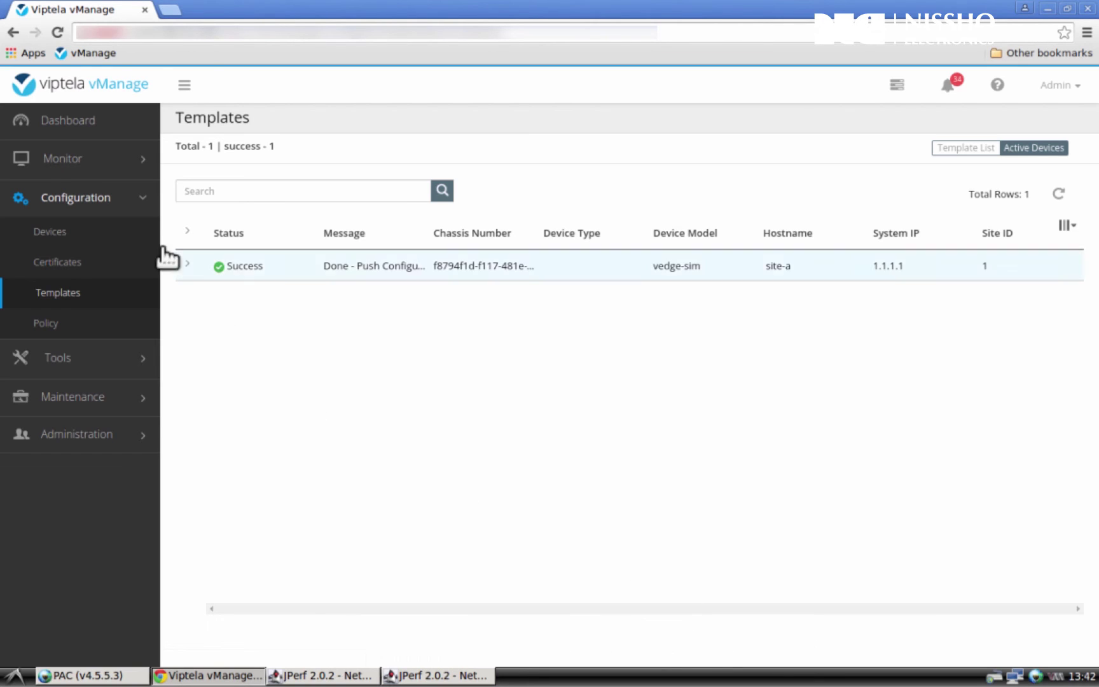
Step: Open network monitoring for site-a and include the Up connections in its data connection view
click(71, 162)
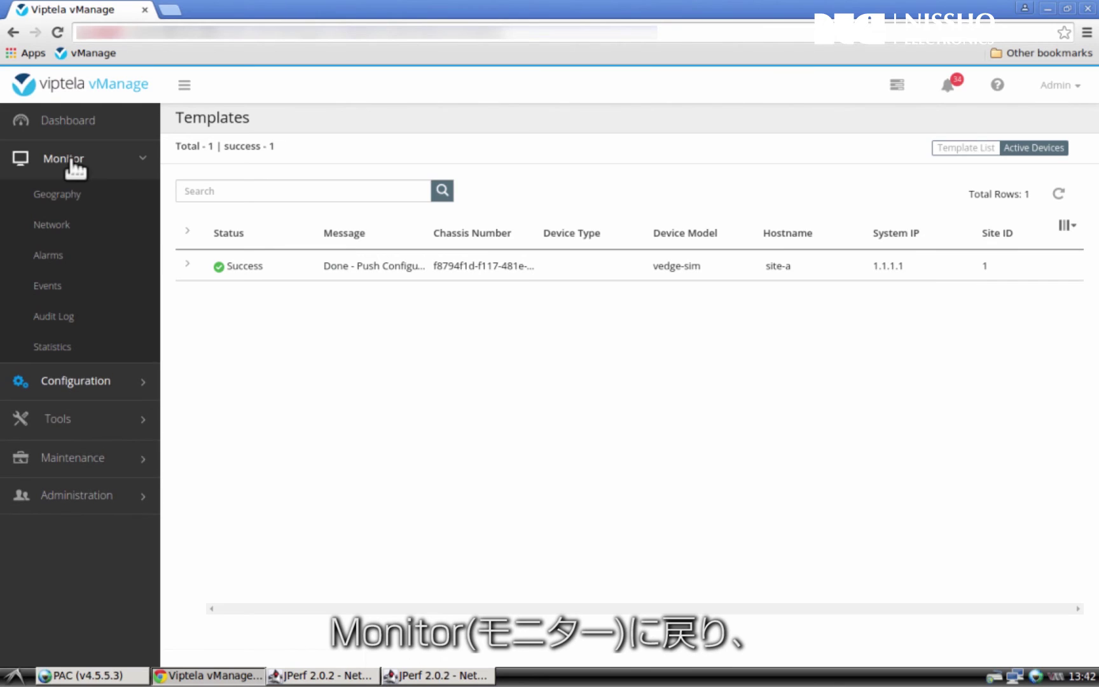
click(61, 229)
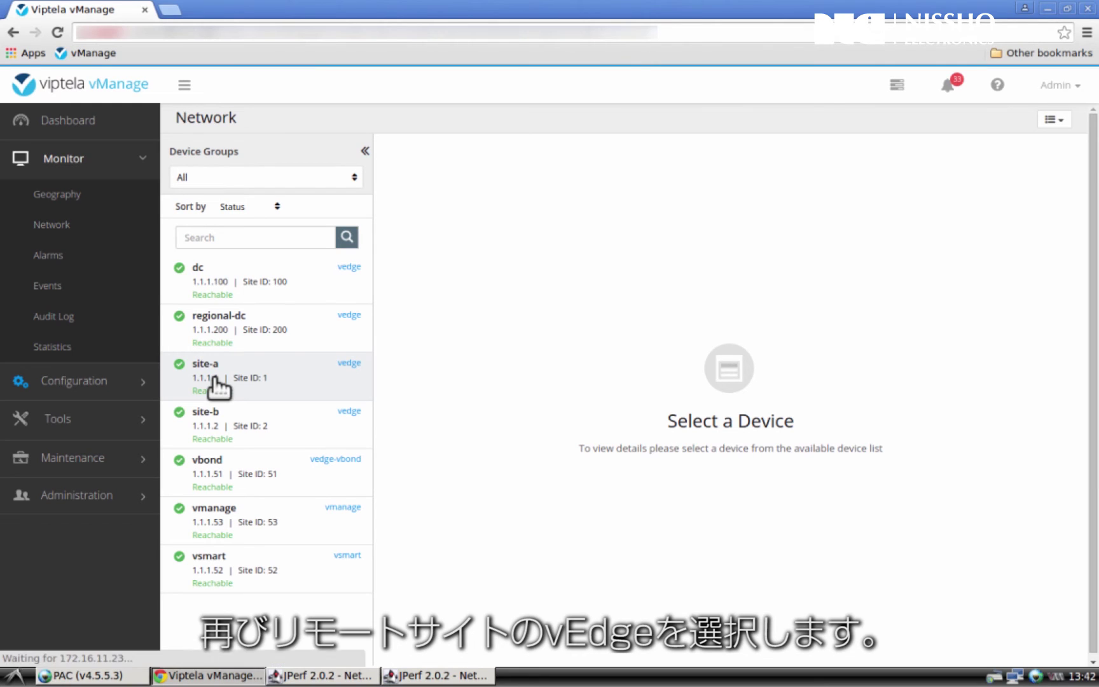
click(215, 381)
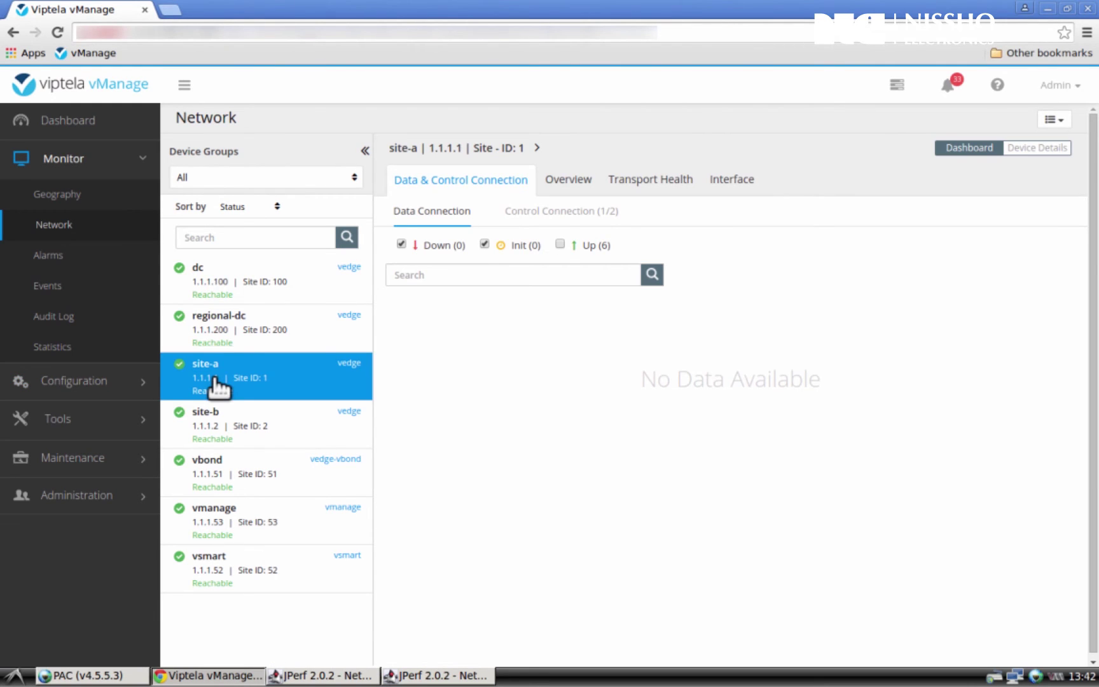
click(560, 243)
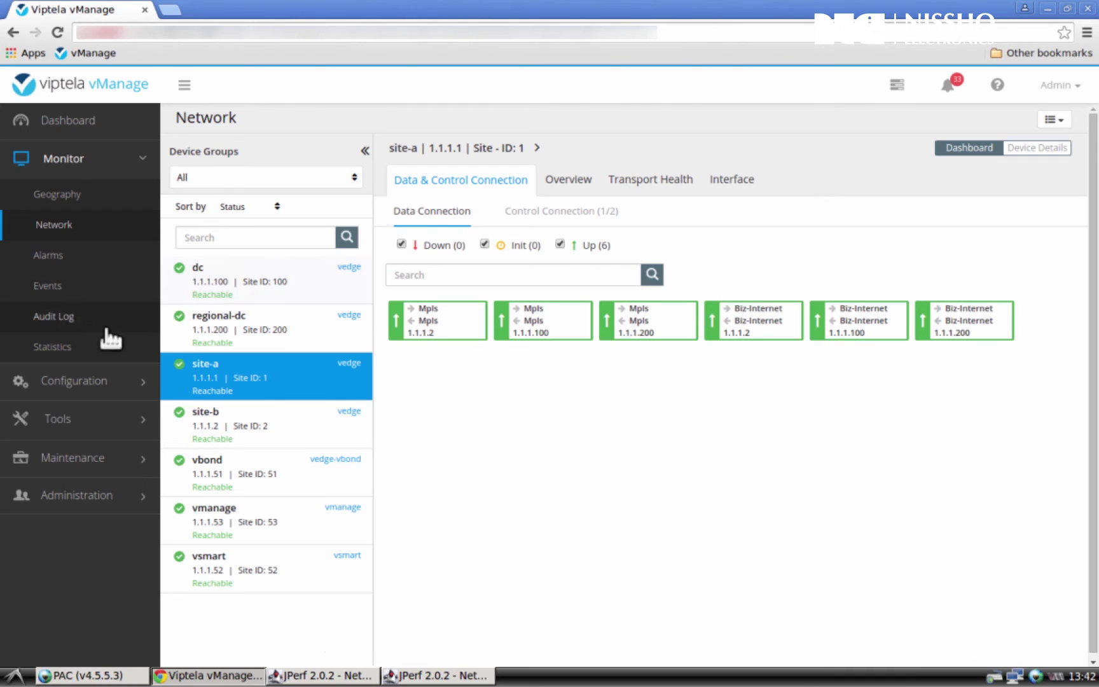
Step: Open the policy configuration list and view the CLI configuration of "1. Bandwidth Augmentation Deploy"
click(79, 383)
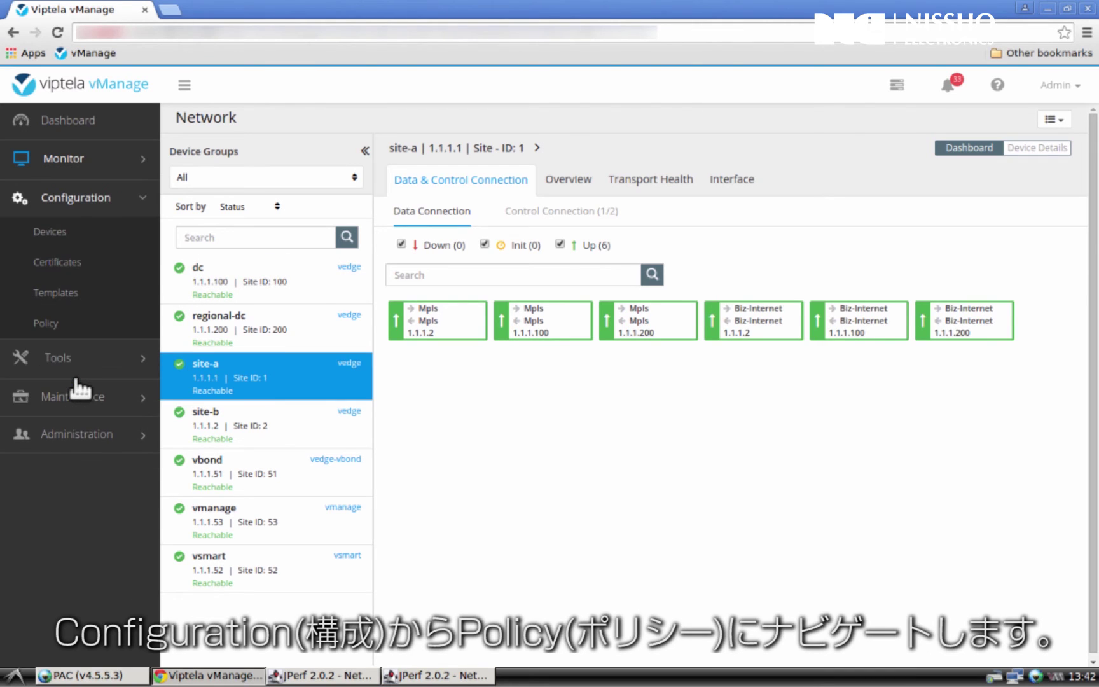
click(50, 324)
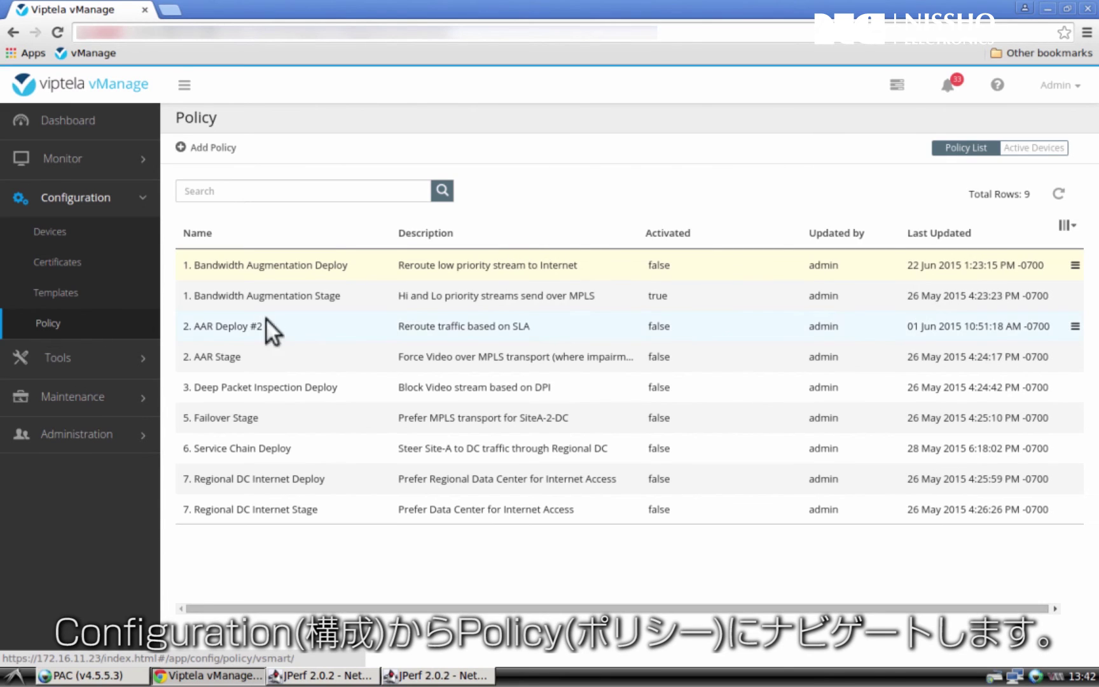
click(1076, 265)
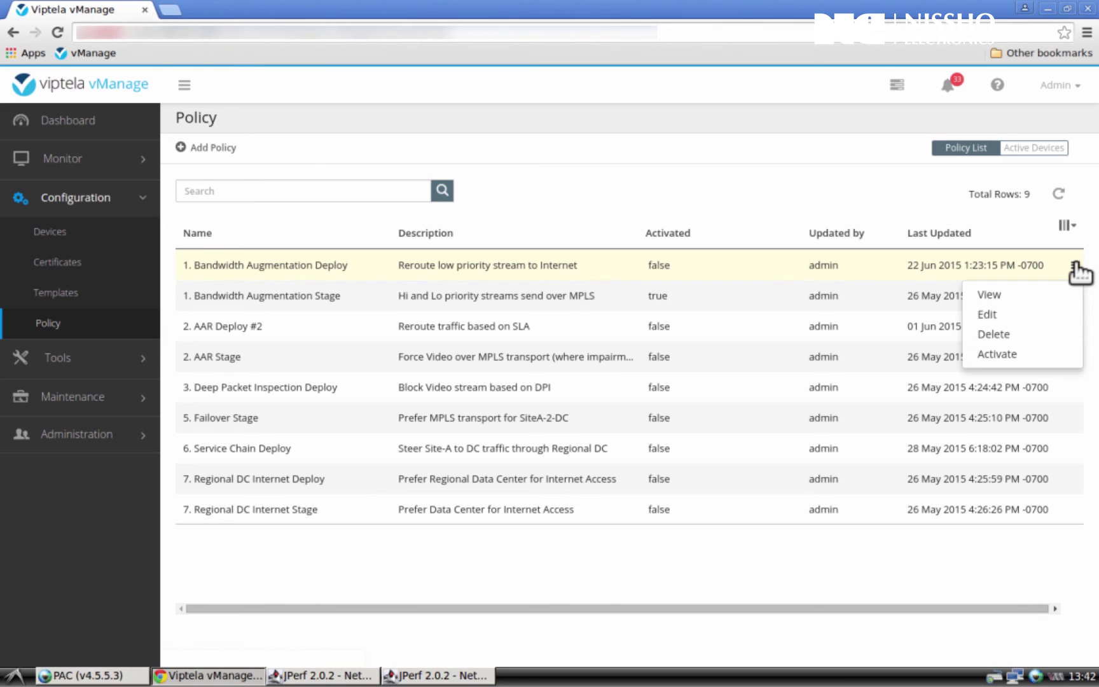
click(1018, 294)
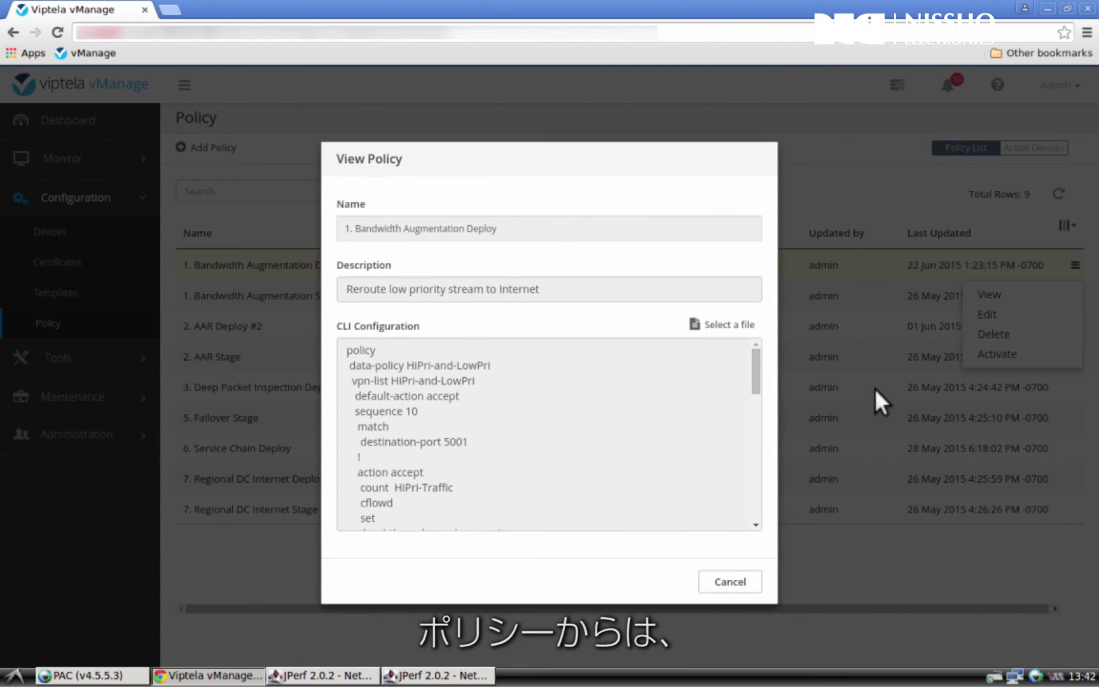
click(732, 581)
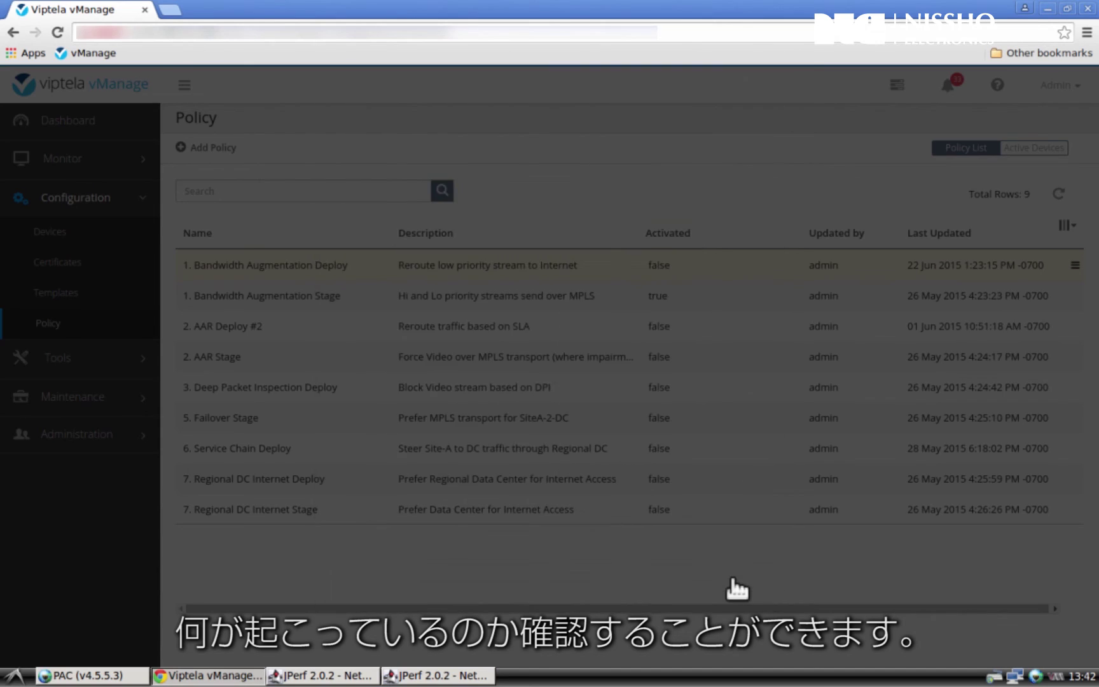
Step: Activate the "1. Bandwidth Augmentation Deploy" policy on the reachable vSmarts and bring up the JPerf window for the low-priority flow
click(1075, 265)
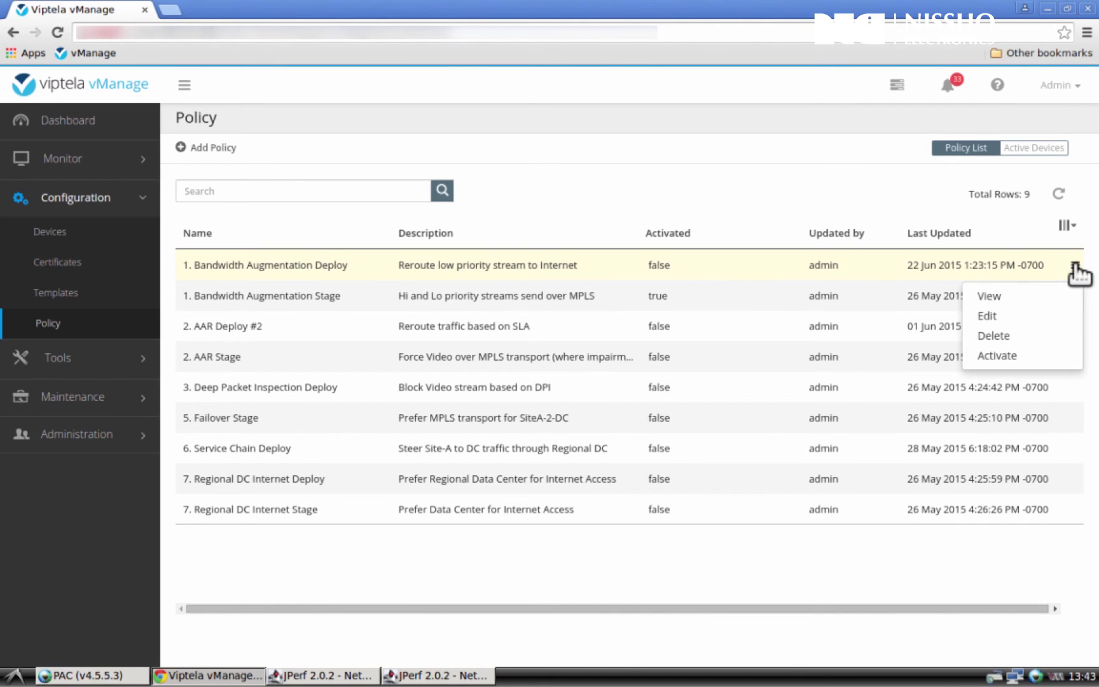
click(996, 355)
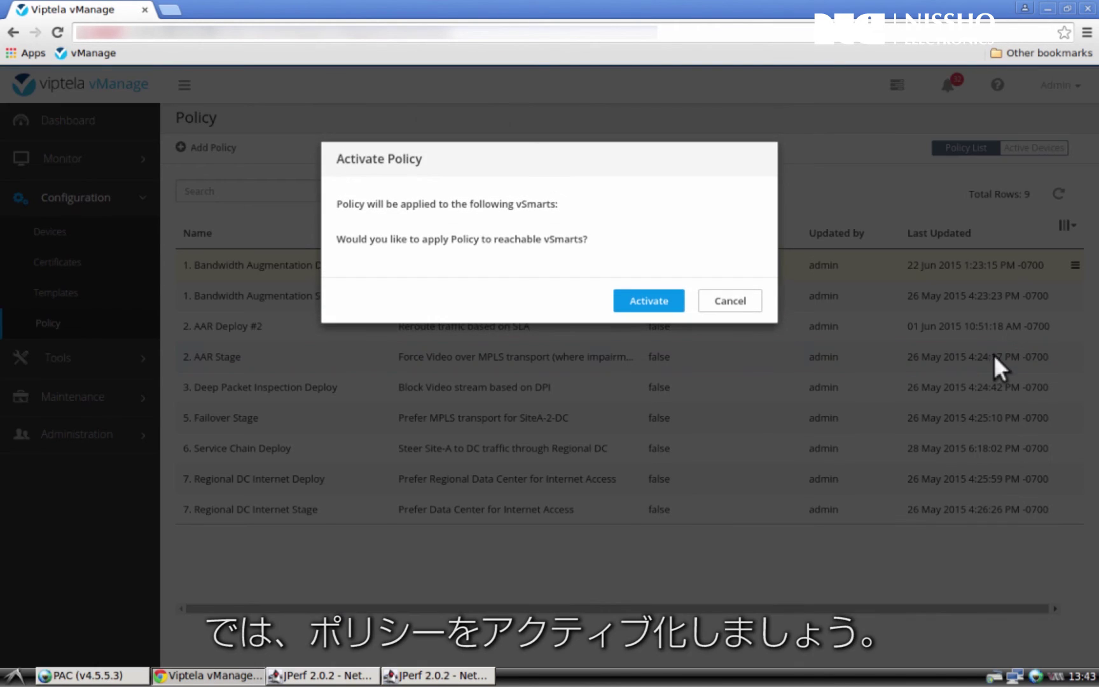
click(665, 314)
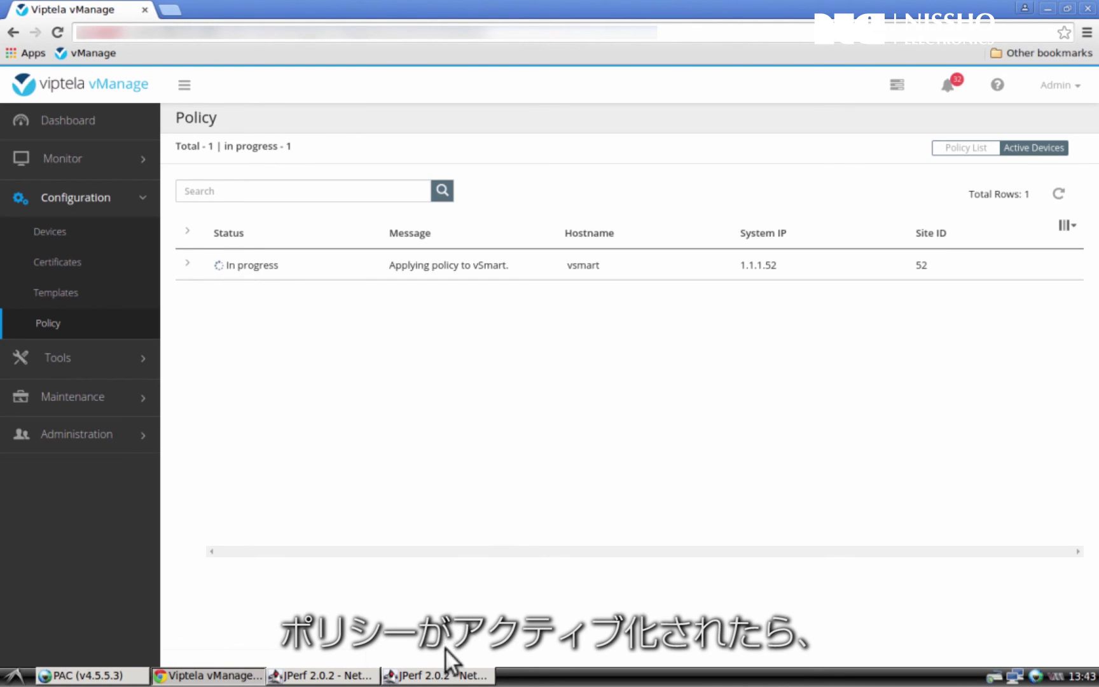
click(448, 675)
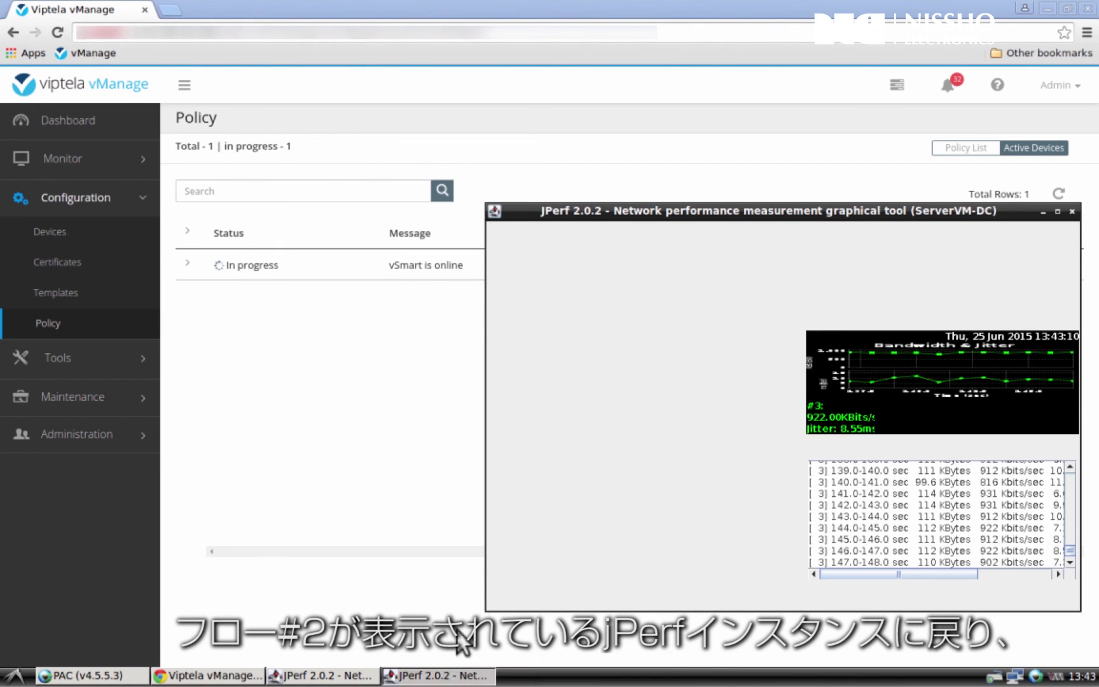